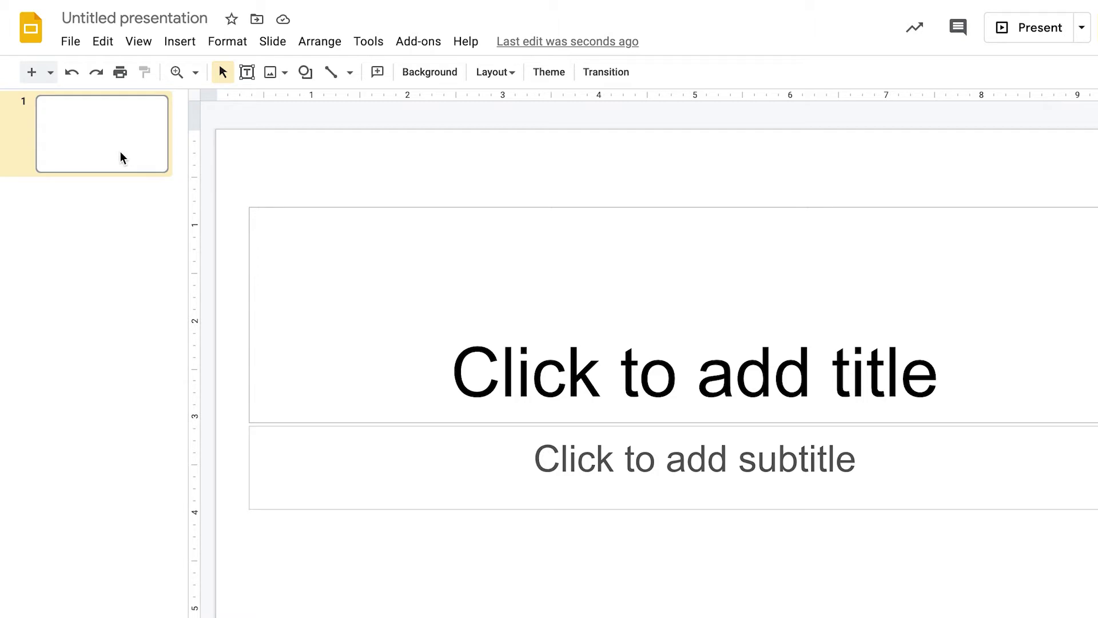
Step: Open Page setup and list the slide size presets: Standard 4:3, Widescreen 16:9, 16:10, Custom
{"action": "left_click", "coordinate": [72, 42]}
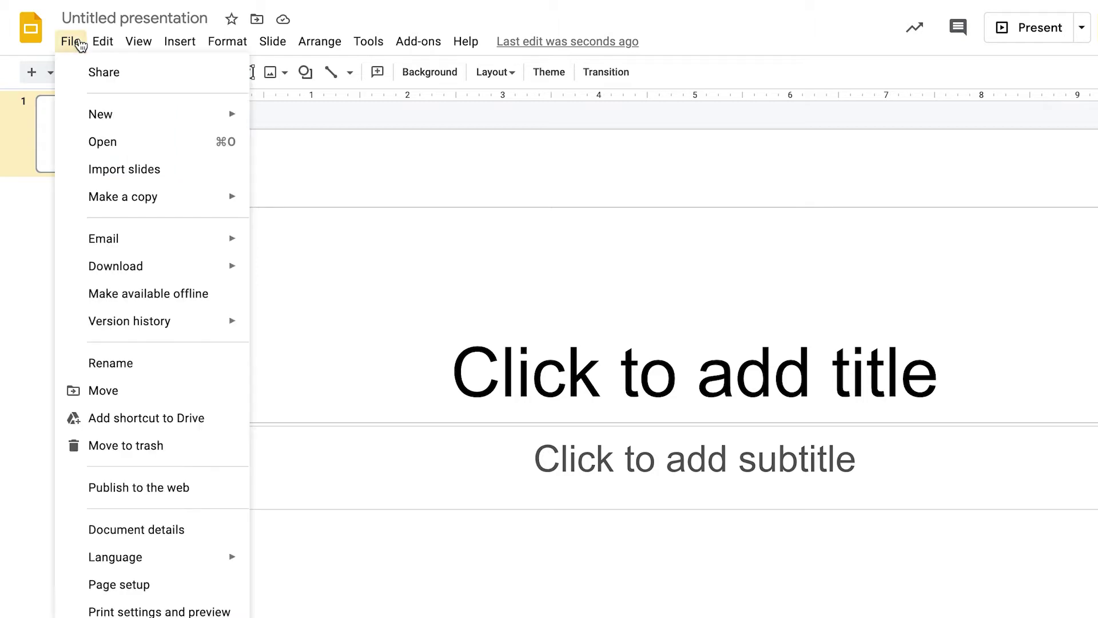
{"action": "left_click", "coordinate": [125, 584]}
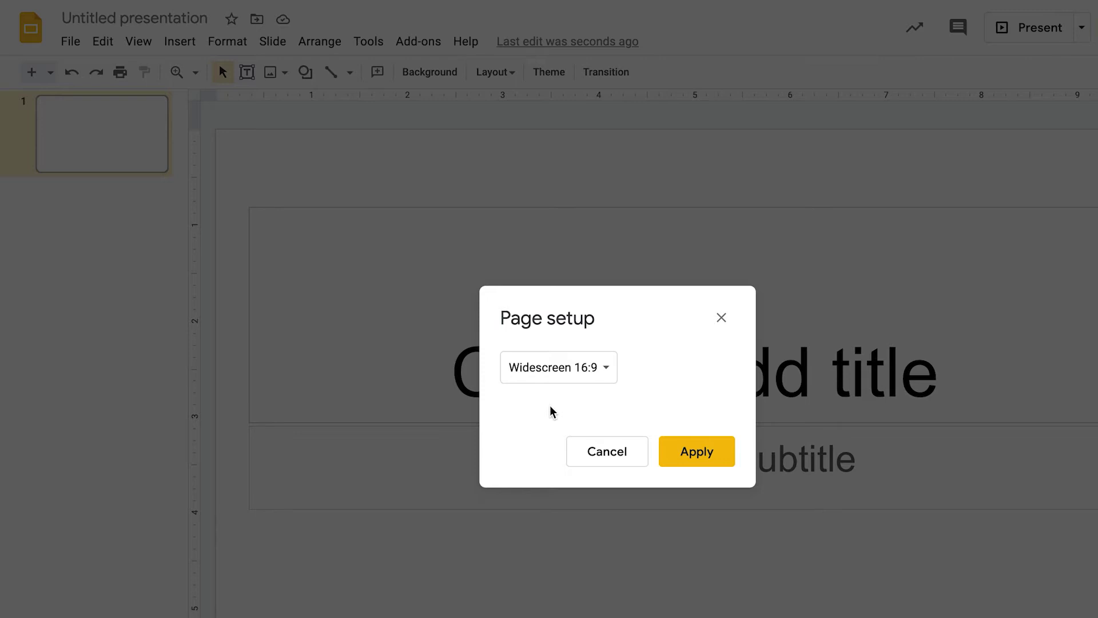
{"action": "left_click", "coordinate": [590, 380]}
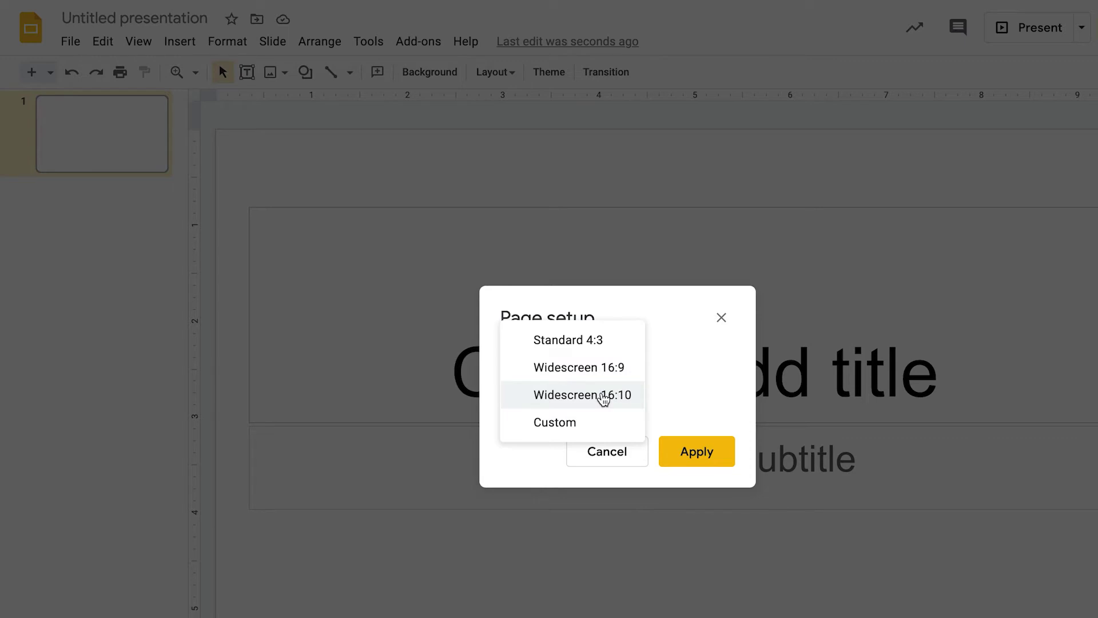
Step: Switch to a Custom size and swap the dimensions to 5.63 wide by 10 inches tall
{"action": "left_click", "coordinate": [583, 426]}
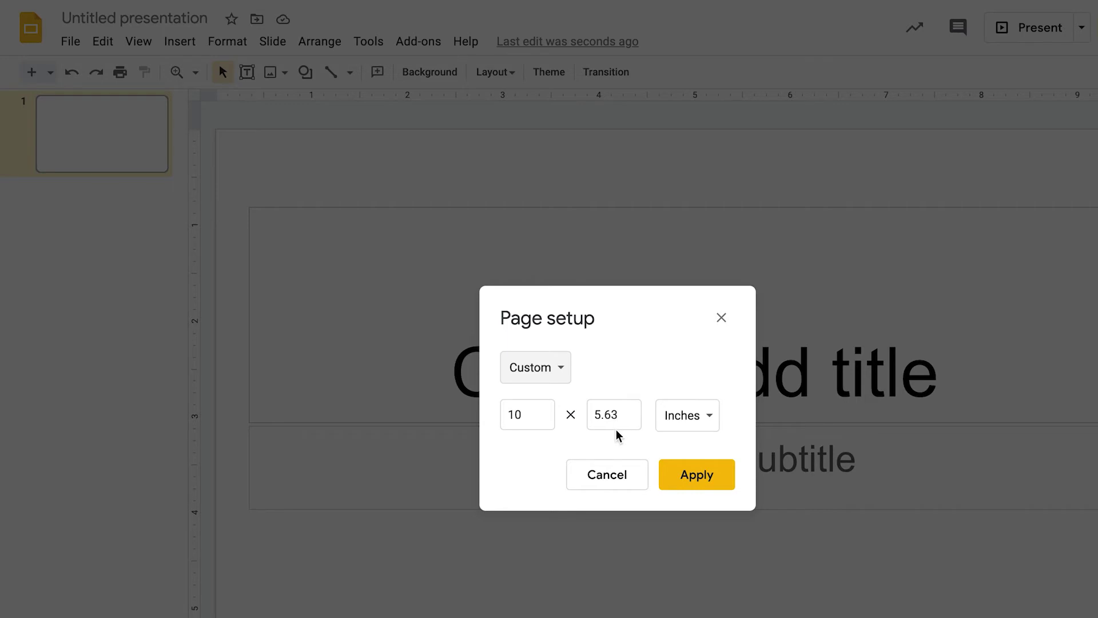
{"action": "left_click_drag", "start_coordinate": [632, 415], "coordinate": [552, 405]}
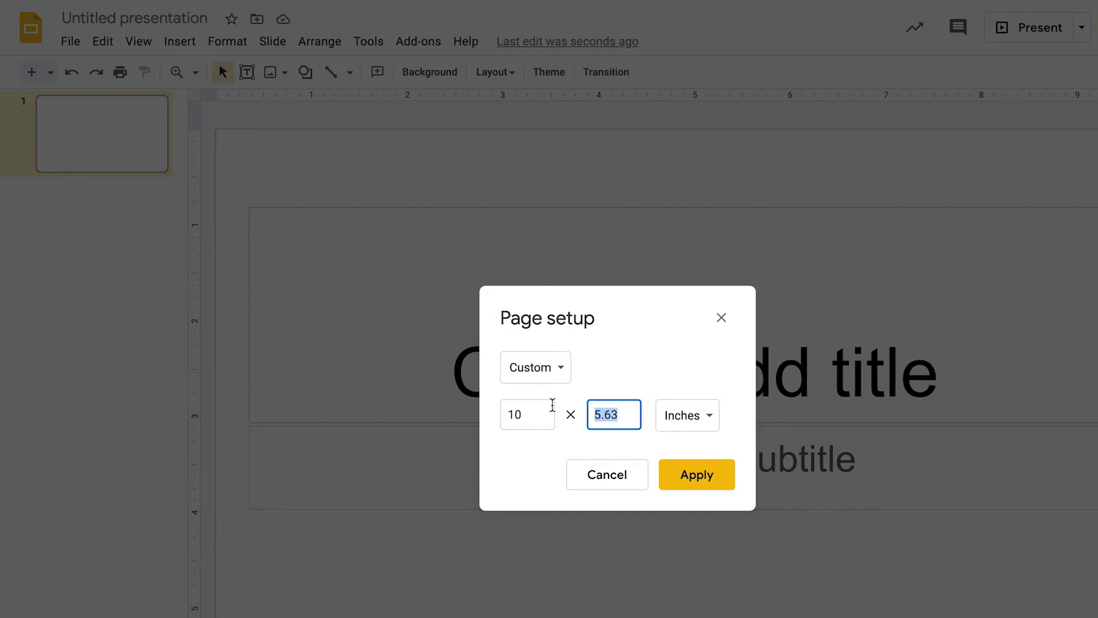
{"action": "type", "text": "10"}
{"action": "left_click", "coordinate": [503, 413]}
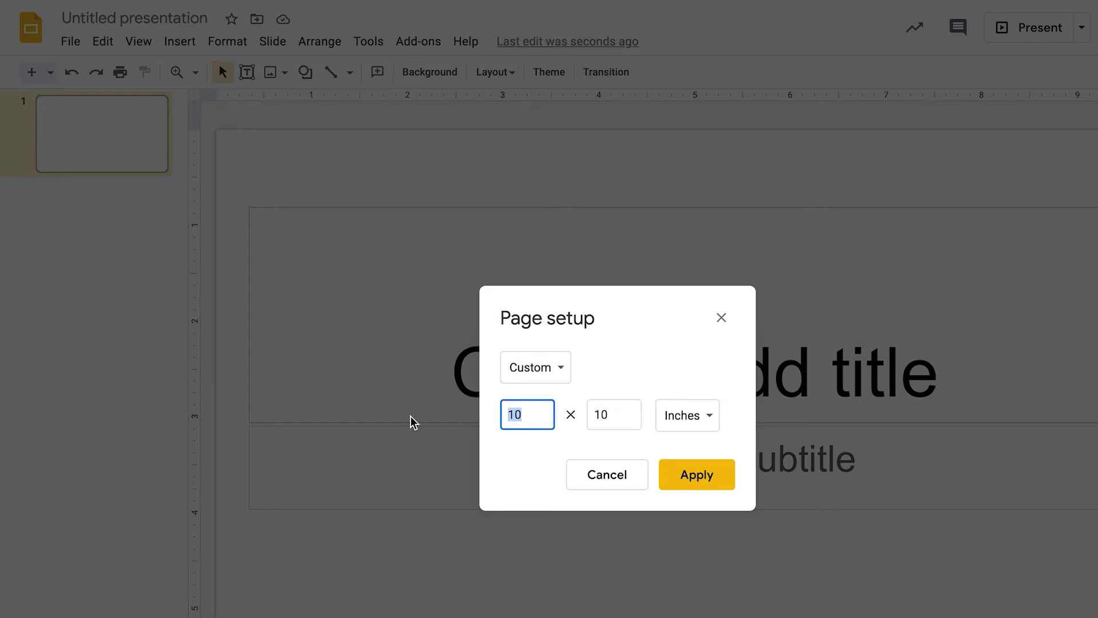
{"action": "type", "text": "5.63"}
{"action": "left_click", "coordinate": [686, 474]}
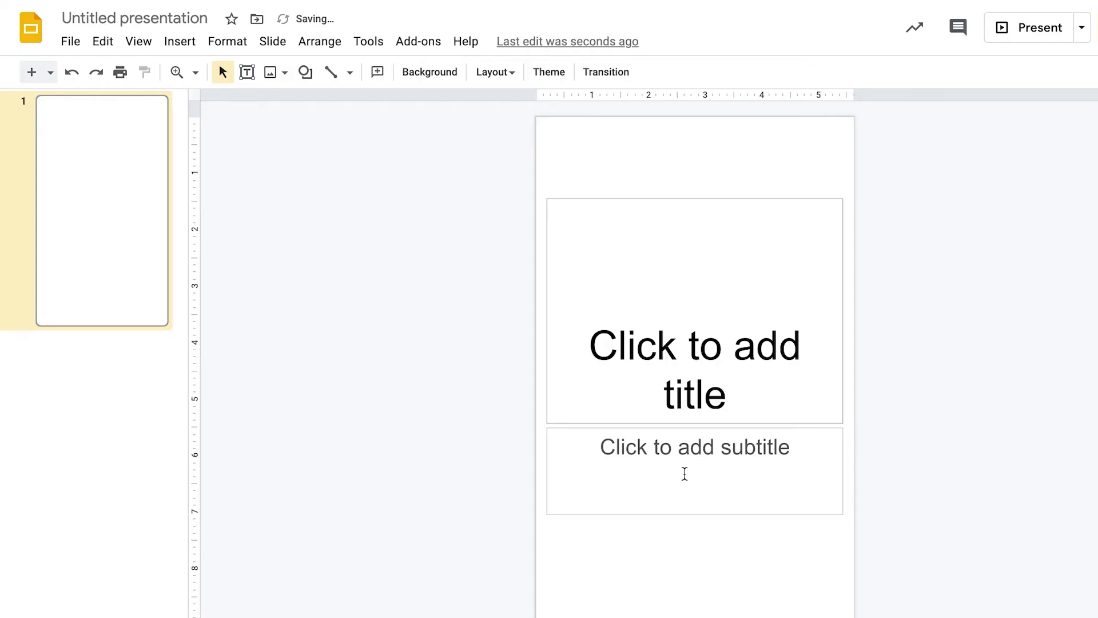